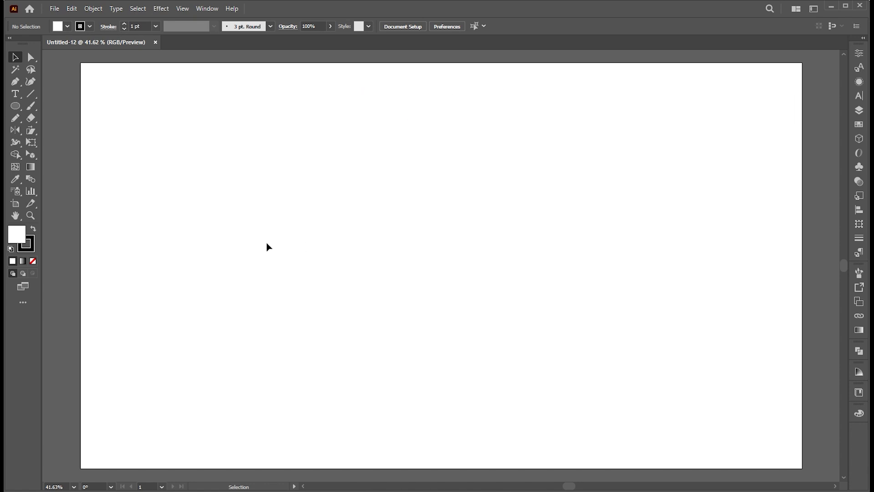
# - Add a 150 pt text object reading '3d donut text.' on the artboard
pyautogui.click(15, 95)
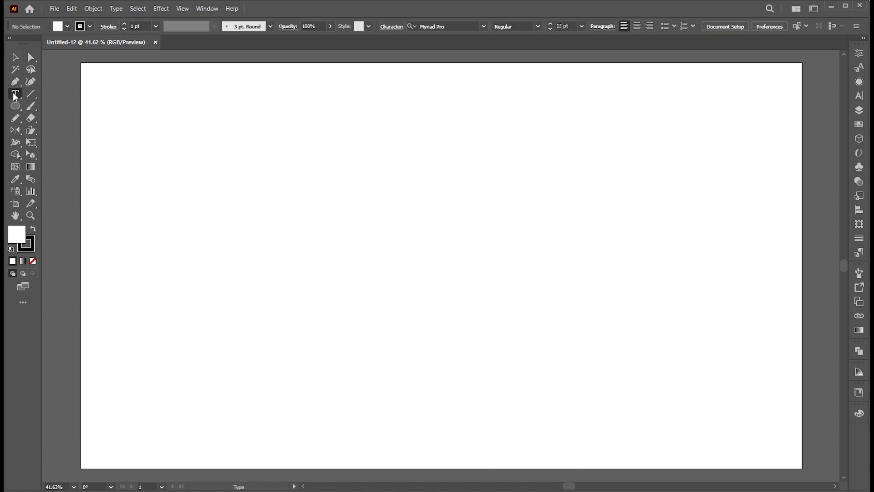
pyautogui.click(351, 205)
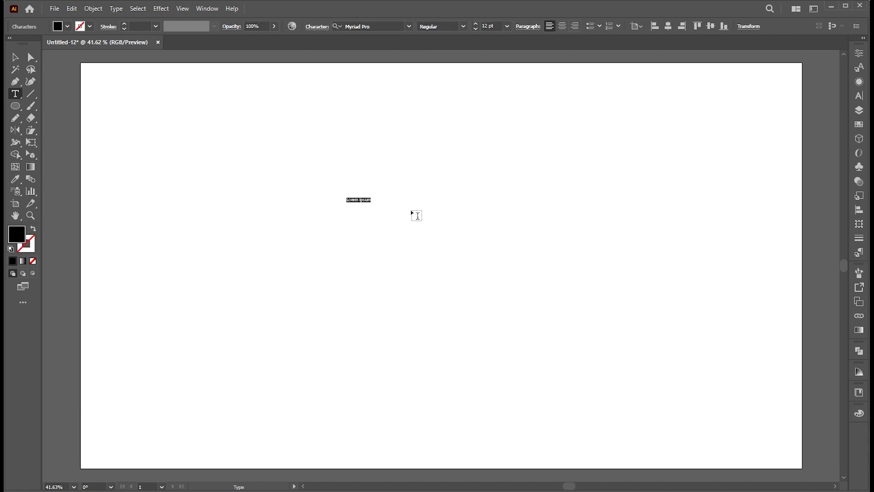
pyautogui.write('150')
pyautogui.press('Return')
pyautogui.click(402, 173)
pyautogui.hotkey('ctrl', 'a')
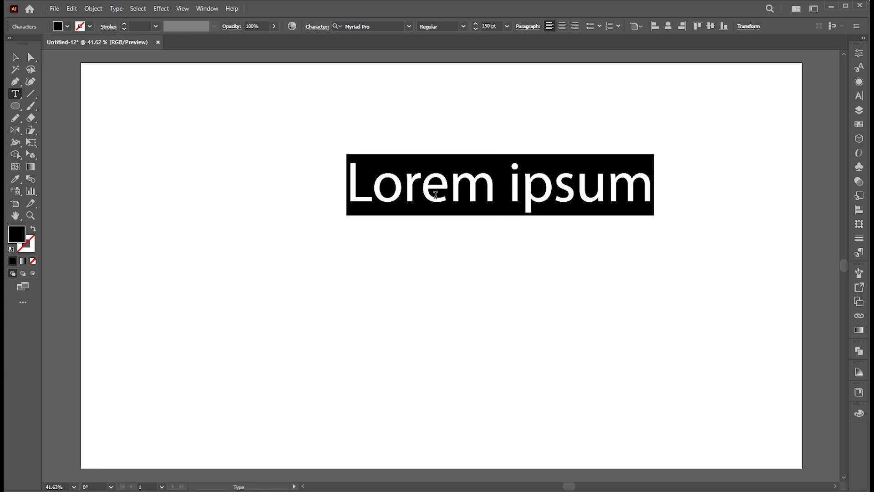
pyautogui.press('BackSpace')
pyautogui.write('3d ')
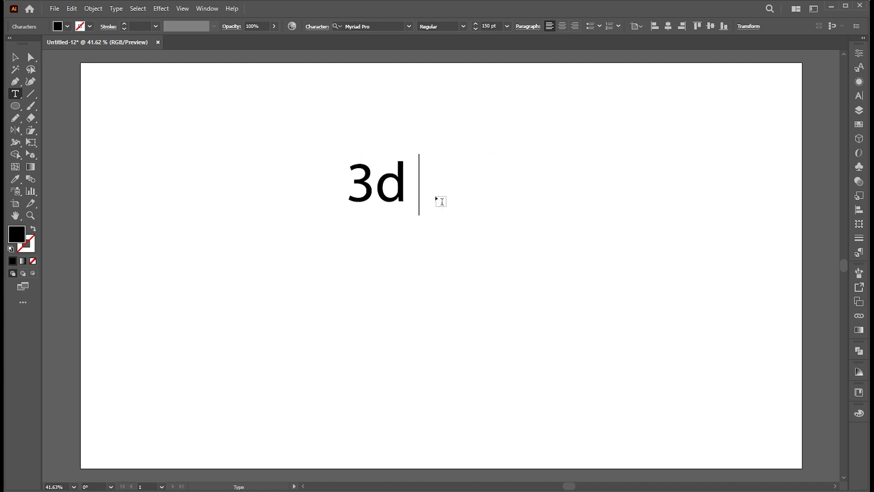
pyautogui.write('donut tex')
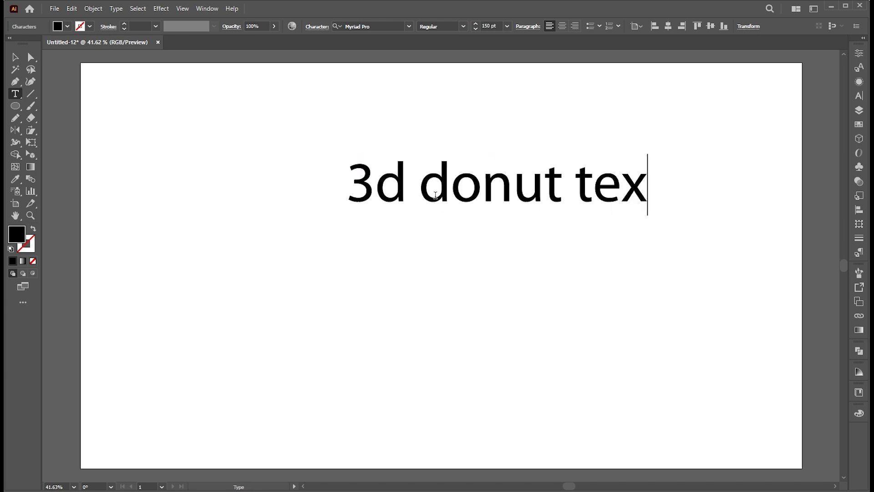
pyautogui.write('t.')
pyautogui.press('Escape')
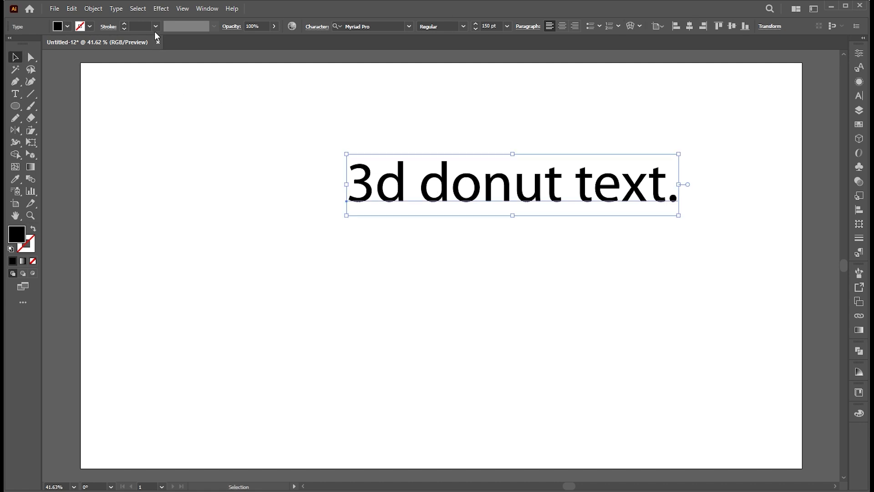
# - Change the text to UPPERCASE, move it to the upper-left and scale it down
pyautogui.click(116, 9)
pyautogui.moveTo(160, 165)
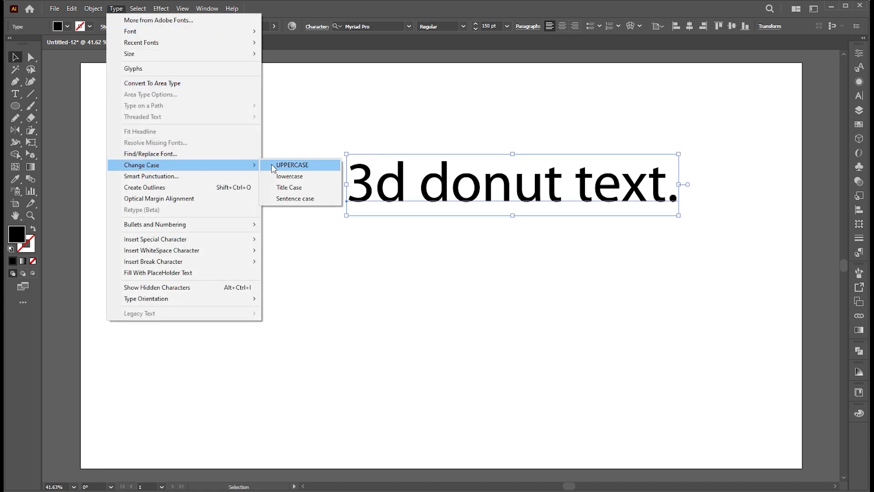
pyautogui.click(292, 164)
pyautogui.moveTo(442, 196); pyautogui.dragTo(186, 134)
pyautogui.moveTo(496, 165); pyautogui.dragTo(349, 151)
# - Set the text's font to Poppins ExtraBold
pyautogui.click(376, 26)
pyautogui.write('p')
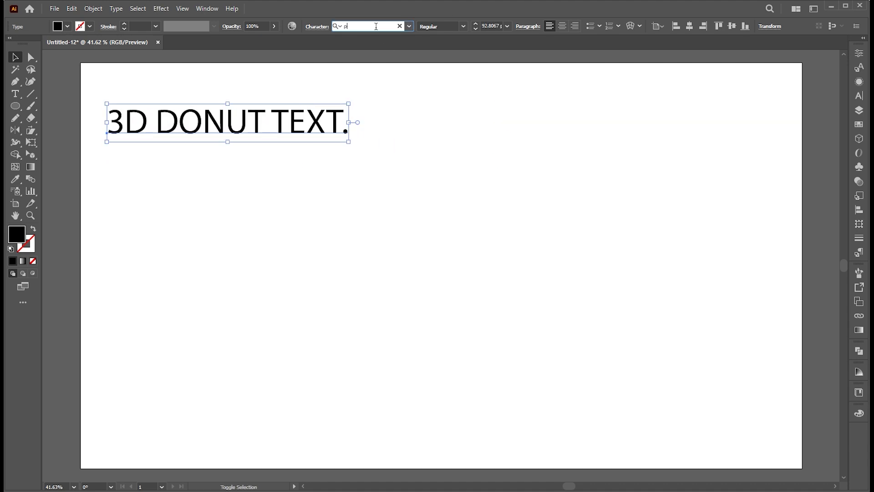
pyautogui.write('opp')
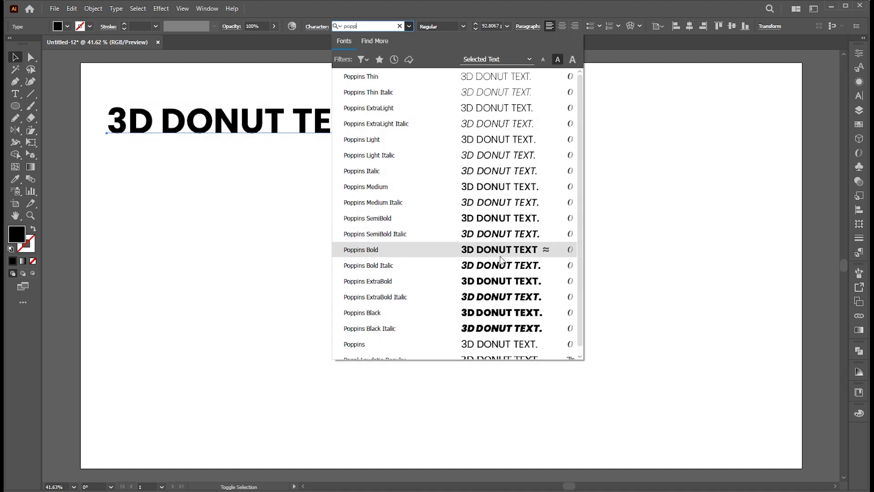
pyautogui.click(499, 280)
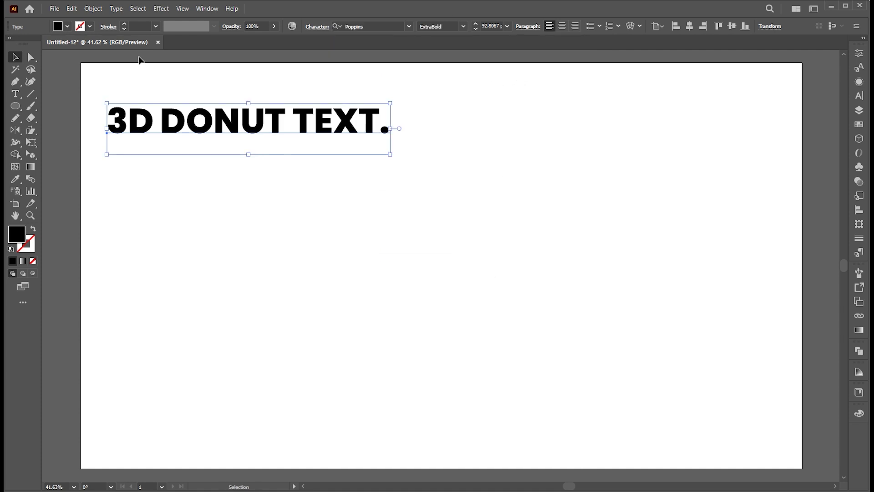
pyautogui.click(71, 8)
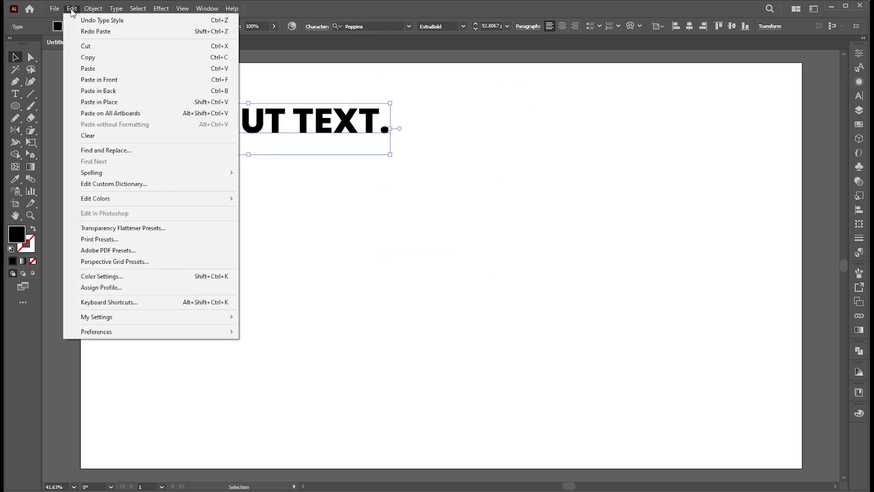
# - Copy the phrase and paste it twice so the line reads '3D DONUT TEXT.' three times
pyautogui.click(88, 57)
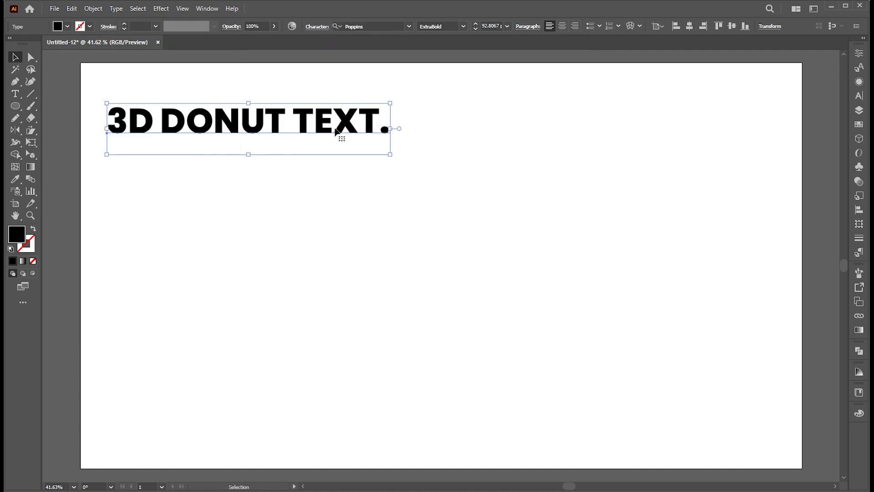
pyautogui.doubleClick(376, 119)
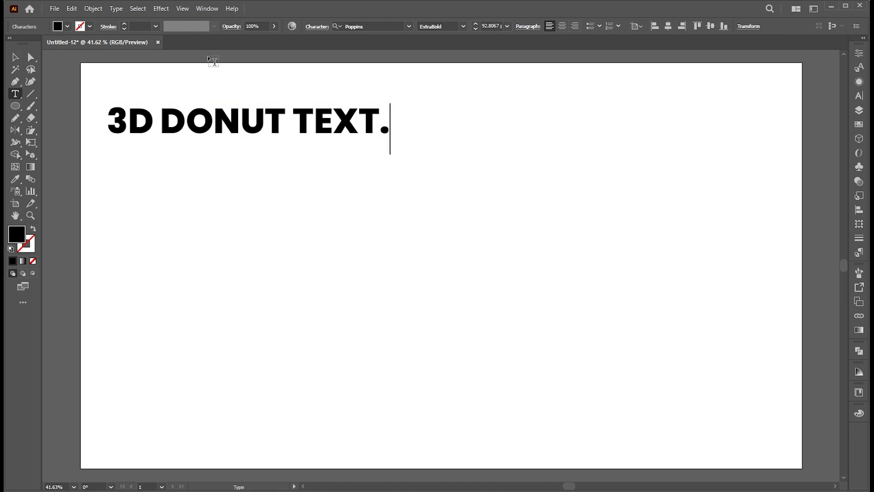
pyautogui.click(75, 10)
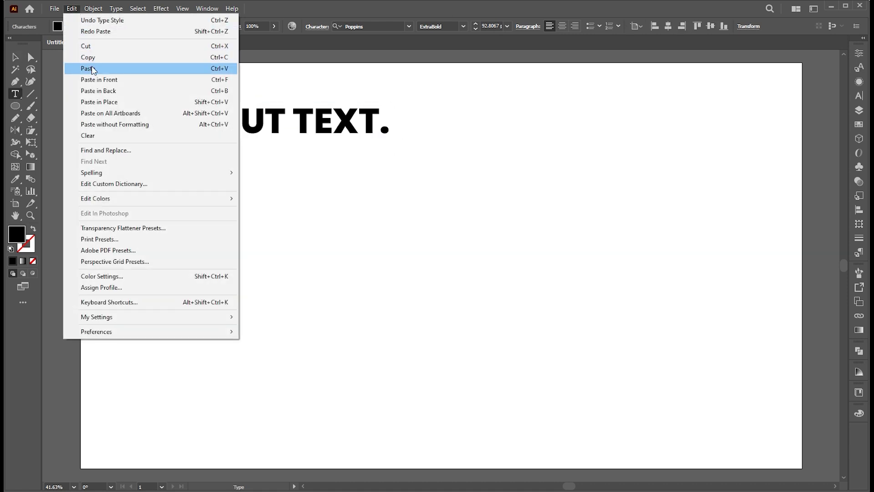
pyautogui.click(86, 64)
pyautogui.hotkey('ctrl', 'v')
pyautogui.press('Escape')
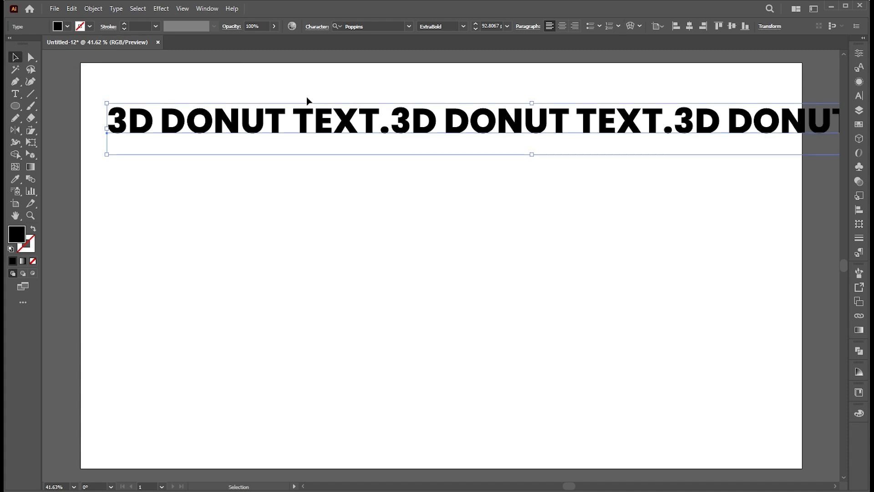
# - Scale the line to the artboard width and duplicate it downward into ten stacked rows
pyautogui.moveTo(532, 103); pyautogui.dragTo(112, 82)
pyautogui.moveTo(475, 95); pyautogui.dragTo(474, 122)
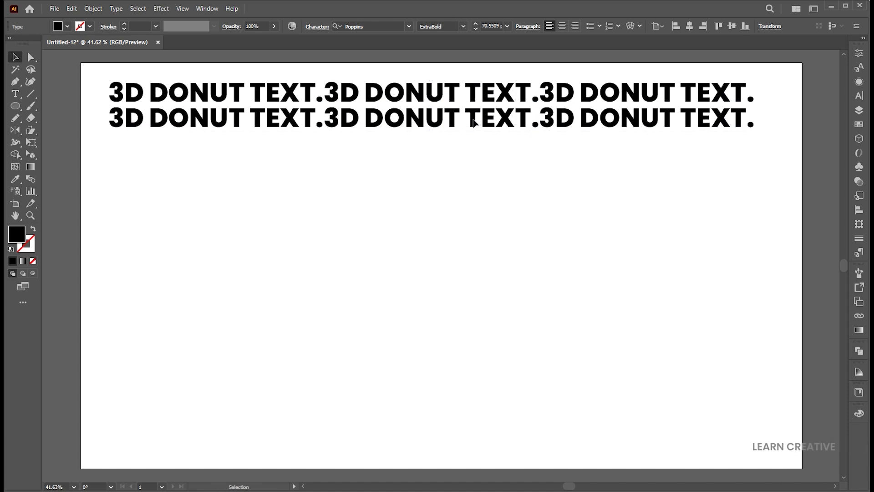
pyautogui.hotkey('ctrl', 'd')
pyautogui.hotkey('ctrl', 'd')
pyautogui.hotkey('ctrl', 'd')
pyautogui.hotkey('ctrl', 'd')
pyautogui.hotkey('ctrl', 'd')
pyautogui.hotkey('ctrl', 'd')
pyautogui.hotkey('ctrl', 'd')
pyautogui.hotkey('ctrl', 'd')
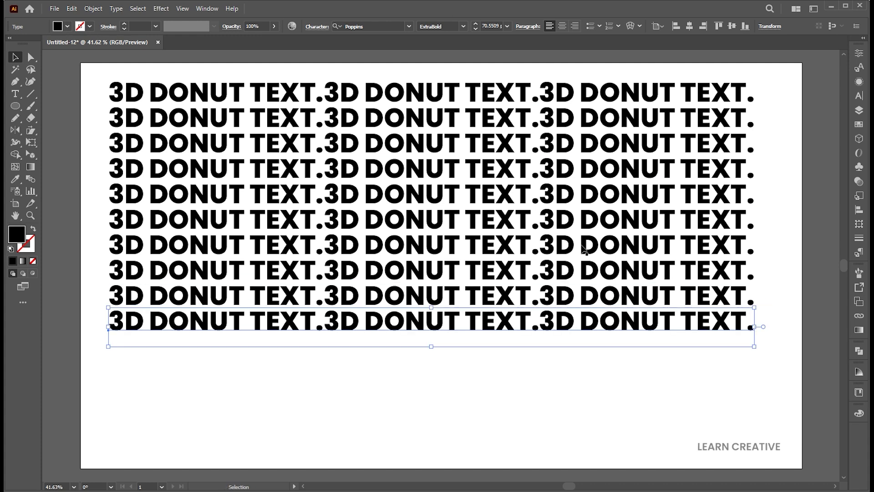
# - Select all ten text lines and drag them into the Symbols panel
pyautogui.click(514, 363)
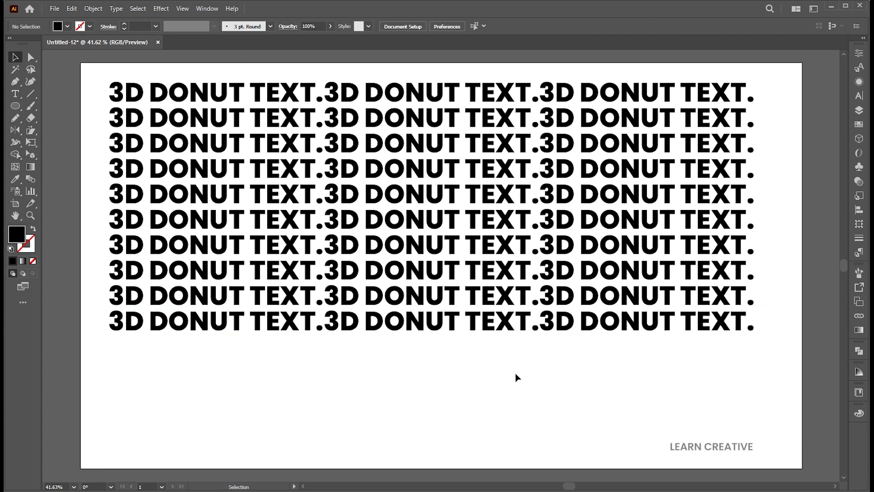
pyautogui.moveTo(542, 388); pyautogui.dragTo(396, 96)
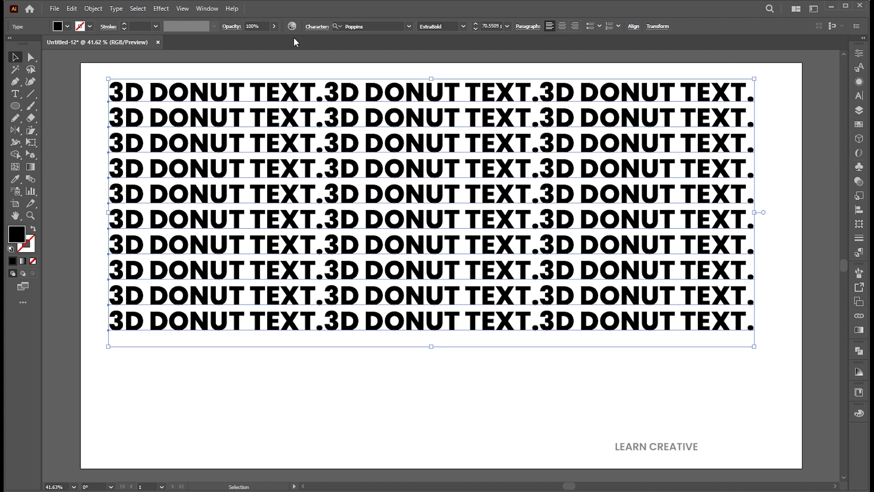
pyautogui.click(207, 8)
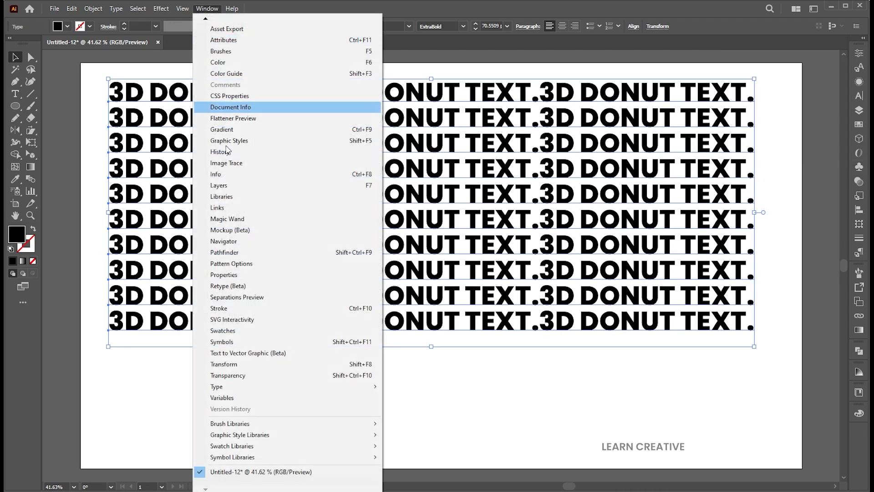
pyautogui.click(222, 342)
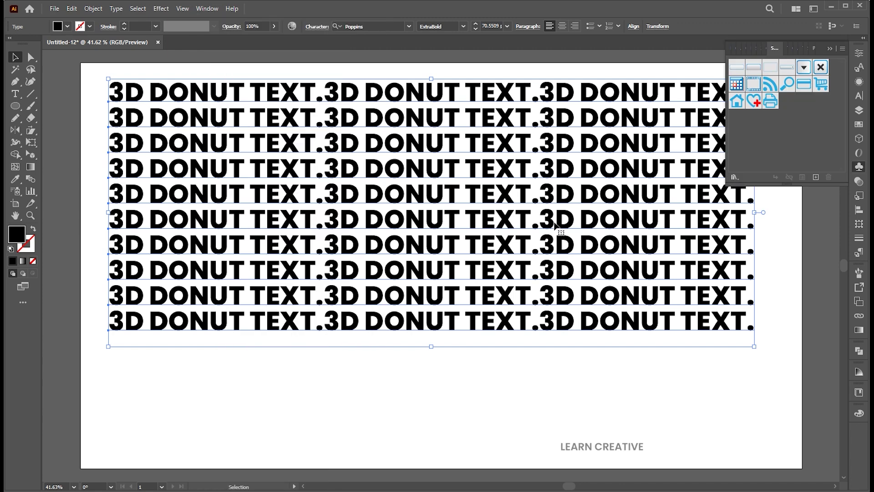
pyautogui.moveTo(571, 219); pyautogui.dragTo(744, 137)
pyautogui.moveTo(788, 111); pyautogui.dragTo(788, 111)
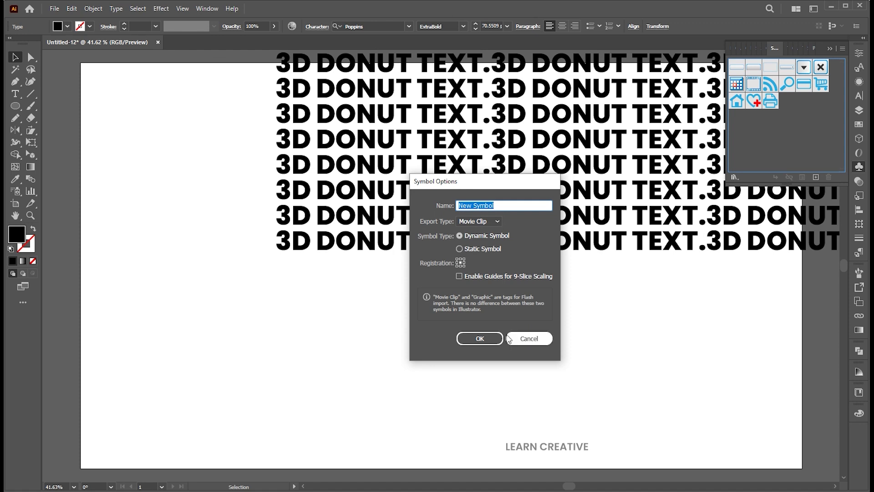
# - Confirm the New Symbol and delete its instance from the artboard
pyautogui.click(480, 338)
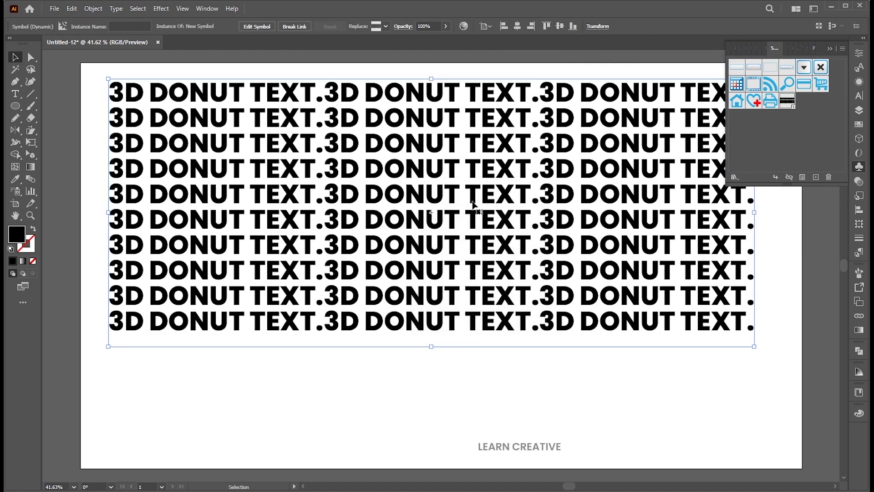
pyautogui.press('Delete')
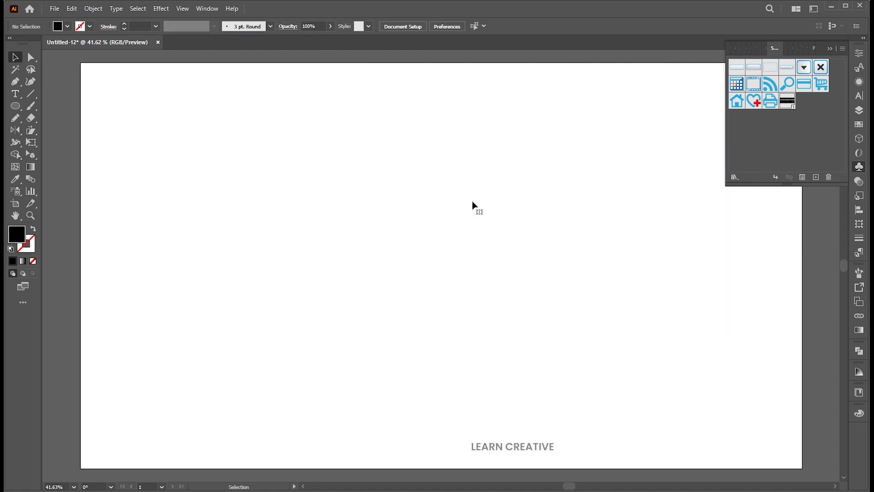
pyautogui.click(18, 109)
# - Draw a circle about 309.46 px wide and fill it with white (ffffff)
pyautogui.moveTo(17, 109); pyautogui.dragTo(63, 129)
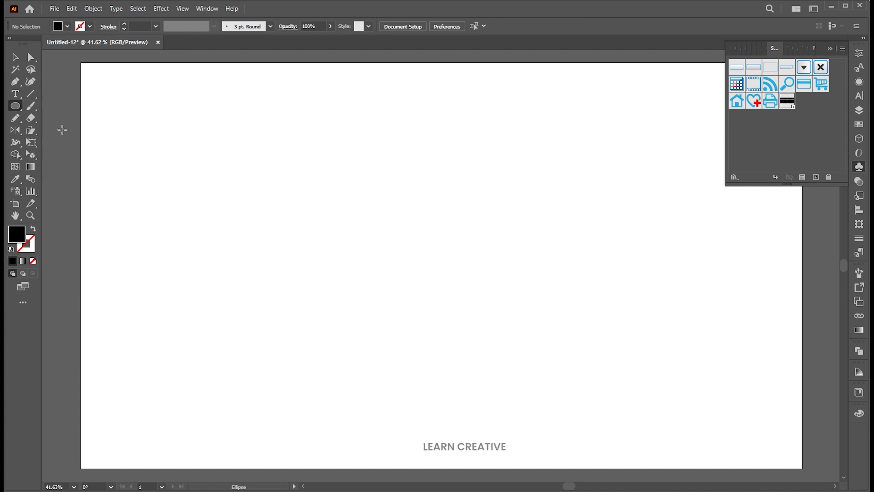
pyautogui.moveTo(257, 223)
pyautogui.mouseDown()
pyautogui.moveTo(367, 308)
pyautogui.moveTo(379, 297)
pyautogui.mouseUp()
pyautogui.press('v')
pyautogui.moveTo(418, 273); pyautogui.dragTo(421, 273)
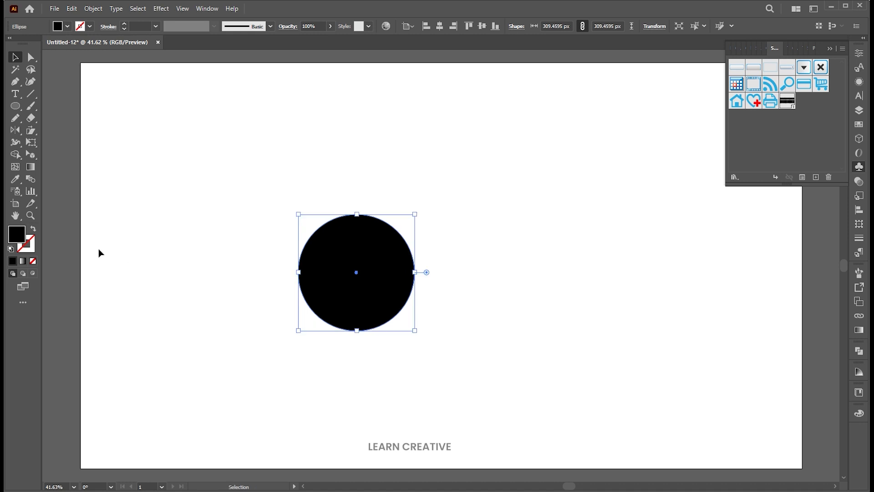
pyautogui.doubleClick(17, 234)
pyautogui.write('ffffff')
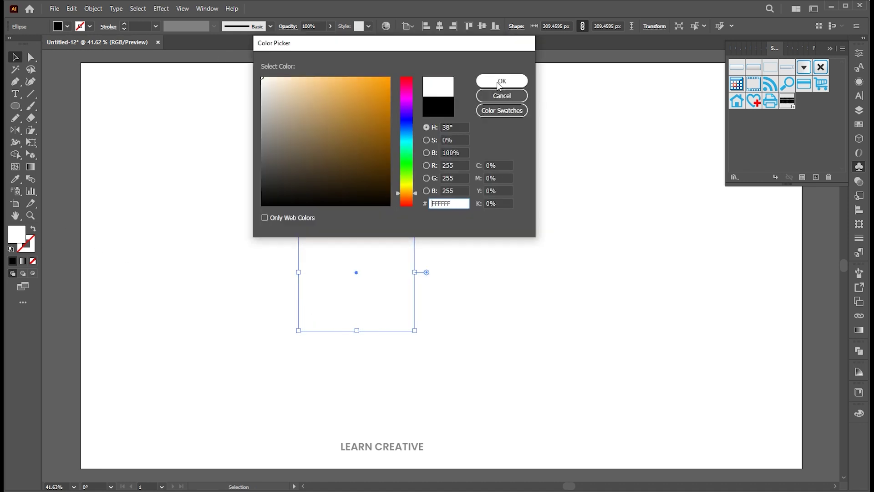
pyautogui.click(508, 83)
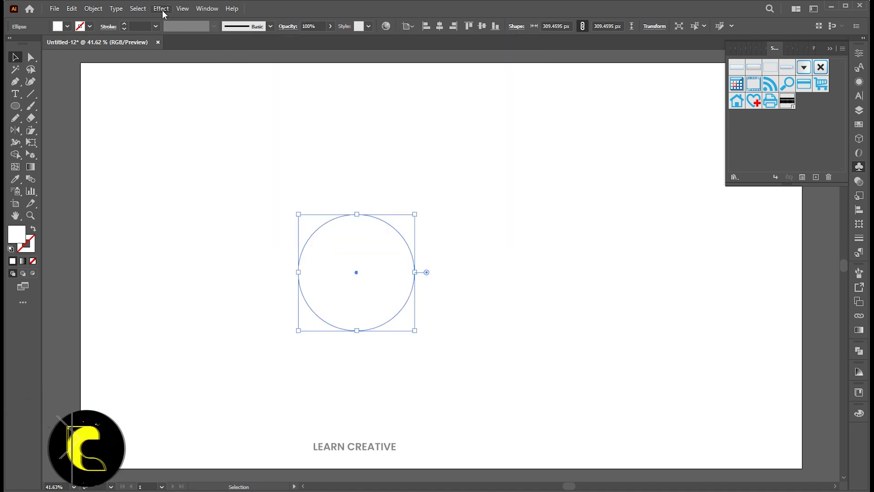
pyautogui.click(161, 8)
# - Apply 3D Revolve (Classic) to the circle with a 100 pt offset and open Map Art
pyautogui.moveTo(205, 66)
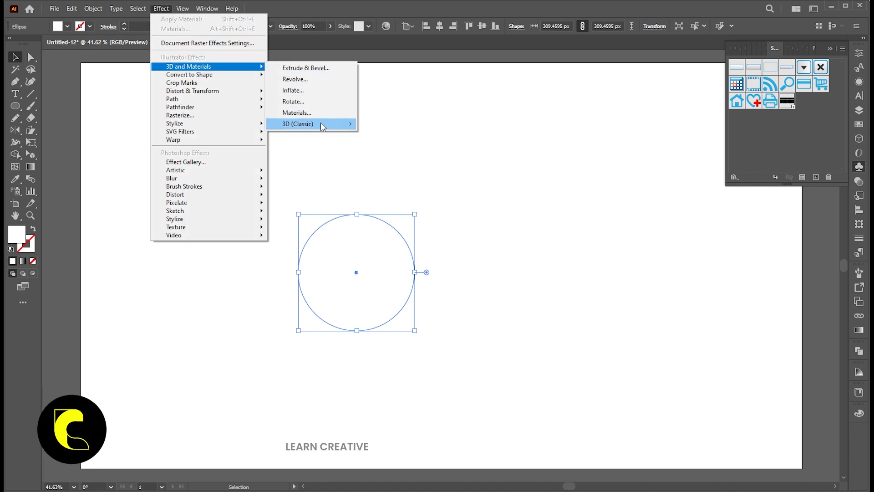
pyautogui.moveTo(321, 123)
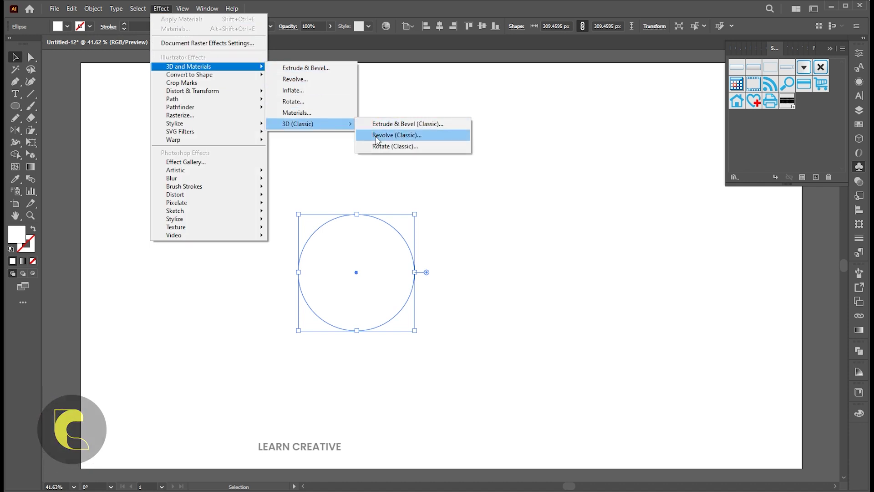
pyautogui.click(396, 137)
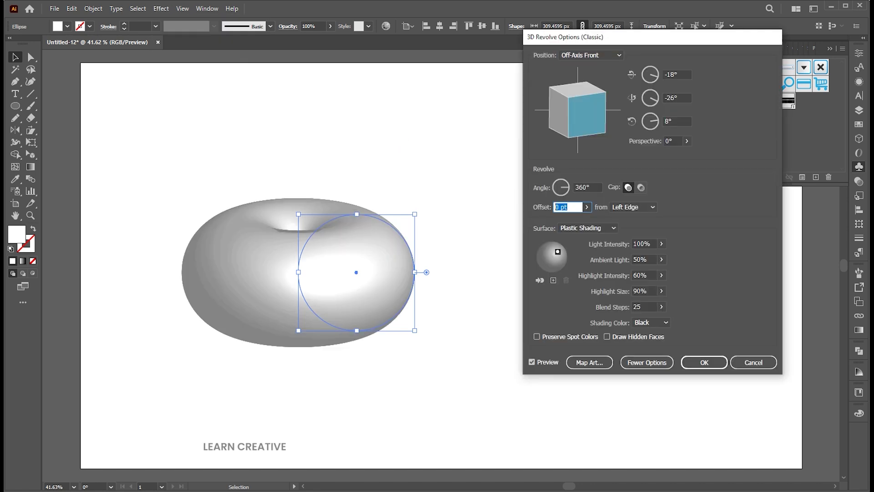
pyautogui.write('100')
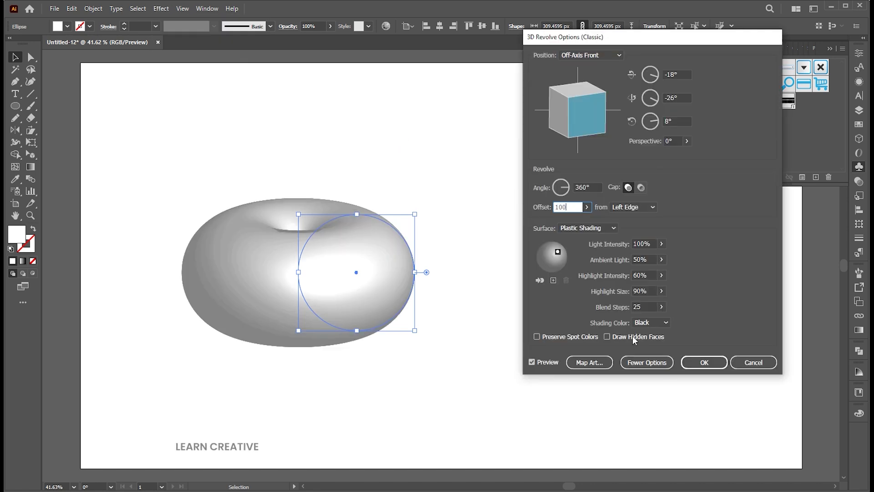
pyautogui.click(587, 364)
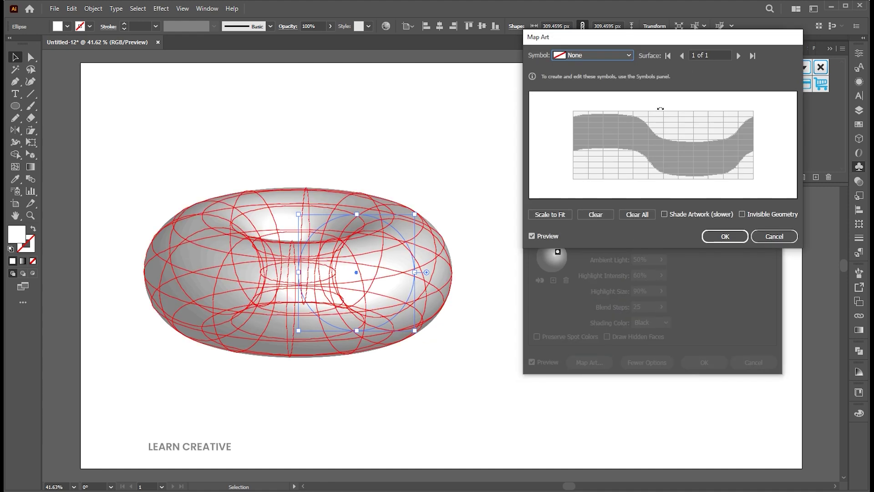
# - Map New Symbol onto the donut surface, scale it to fit, stretch it taller, and confirm
pyautogui.click(626, 53)
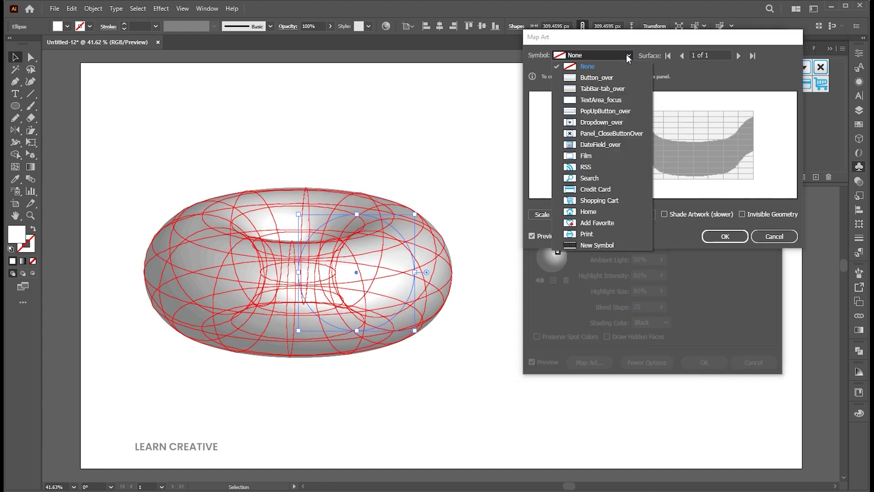
pyautogui.click(602, 243)
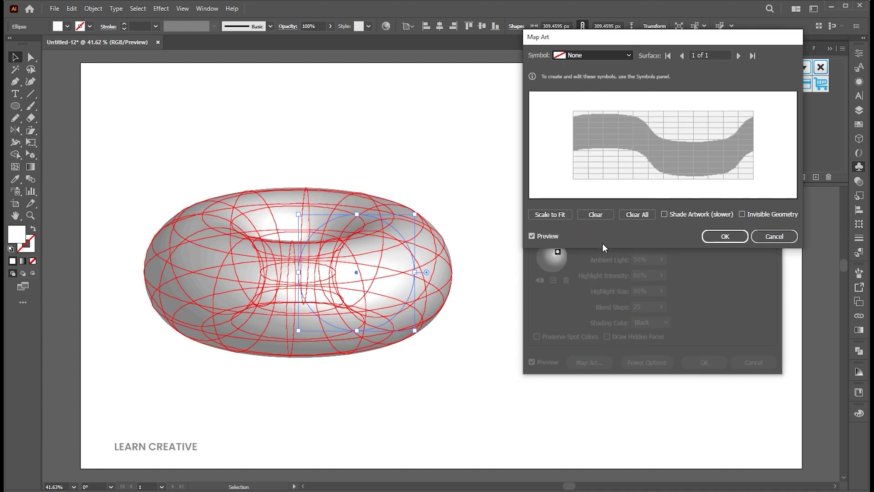
pyautogui.click(558, 216)
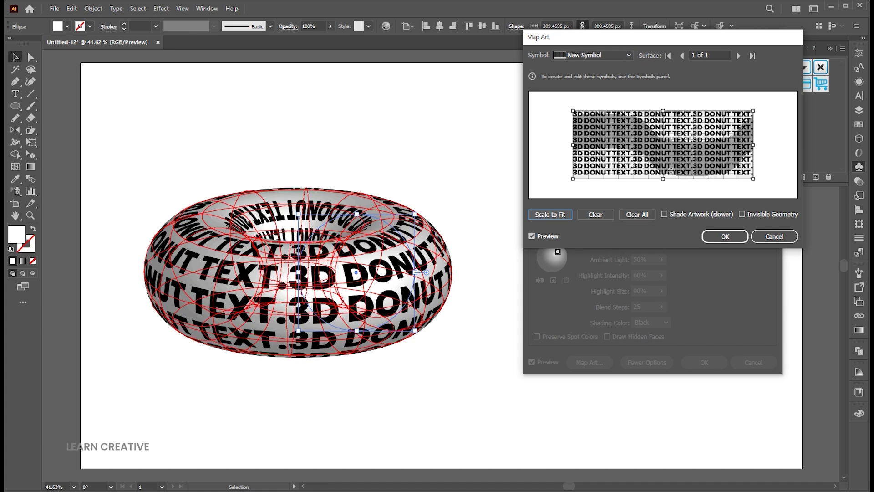
pyautogui.moveTo(664, 181); pyautogui.dragTo(663, 185)
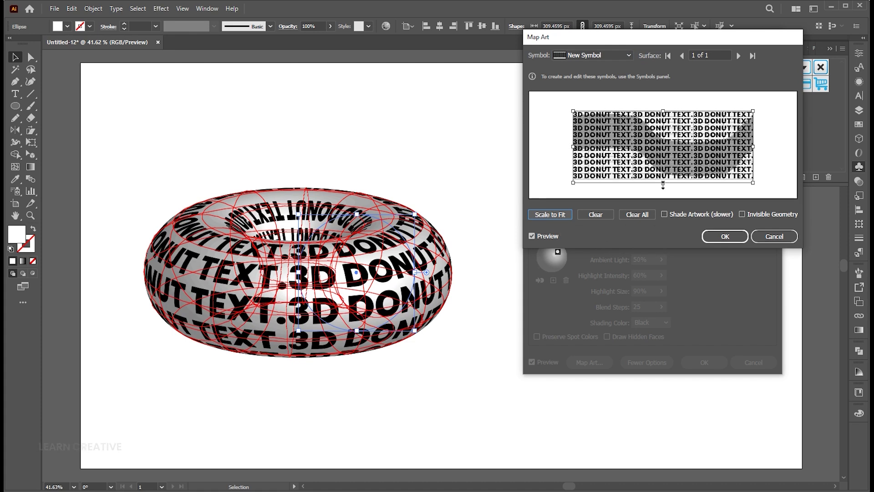
pyautogui.click(723, 235)
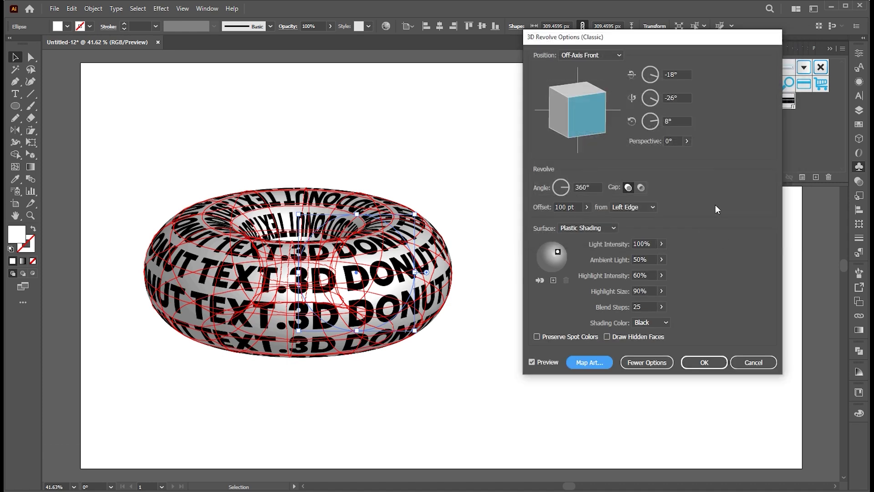
# - Use Diffuse Shading with 99% ambient light and 256 blend steps, rotating the donut to -26°, -9°, 6°
pyautogui.click(612, 228)
pyautogui.press('Escape')
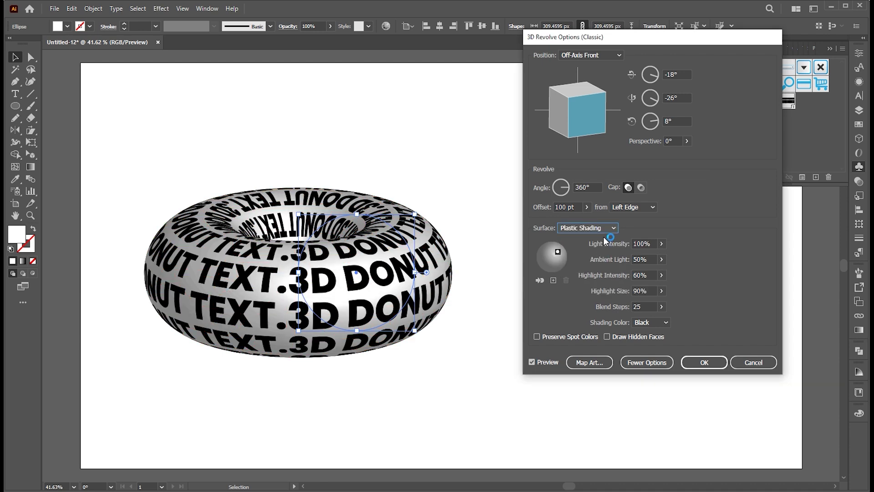
pyautogui.click(599, 226)
pyautogui.click(589, 261)
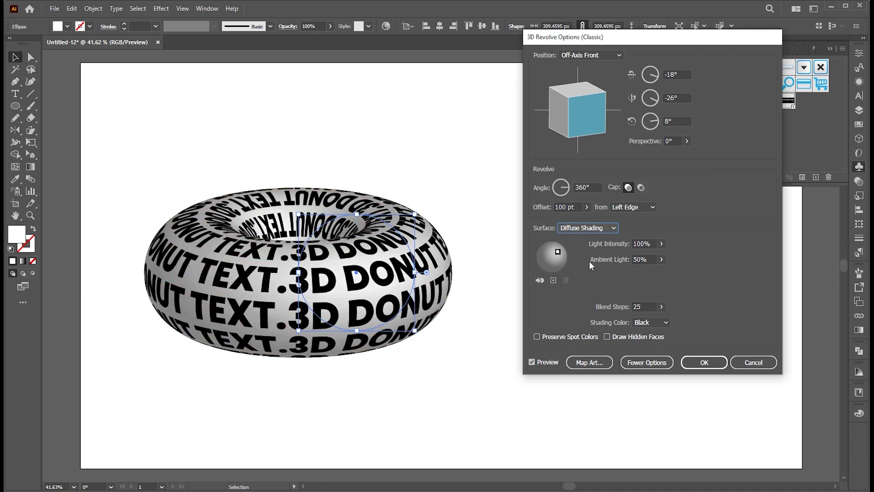
pyautogui.click(626, 260)
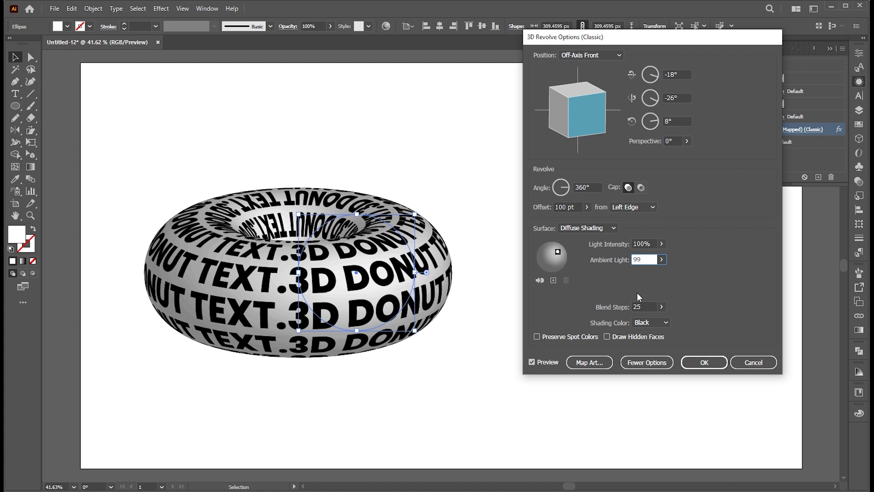
pyautogui.click(662, 307)
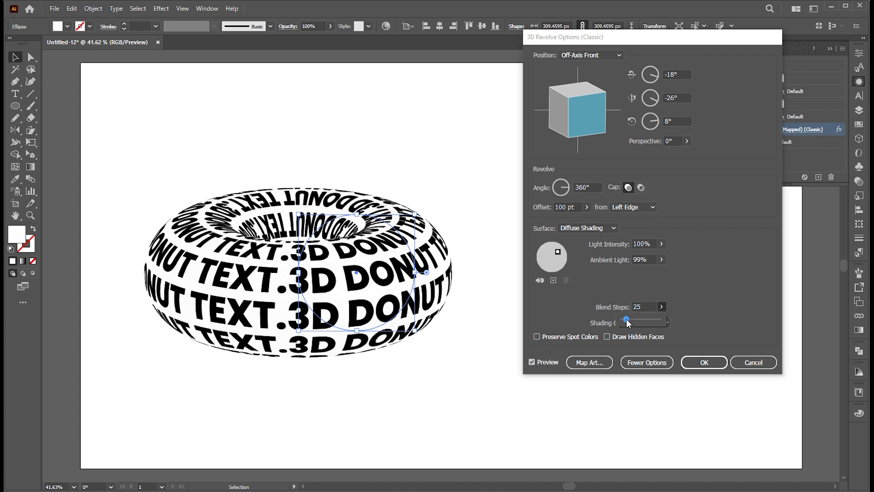
pyautogui.click(685, 306)
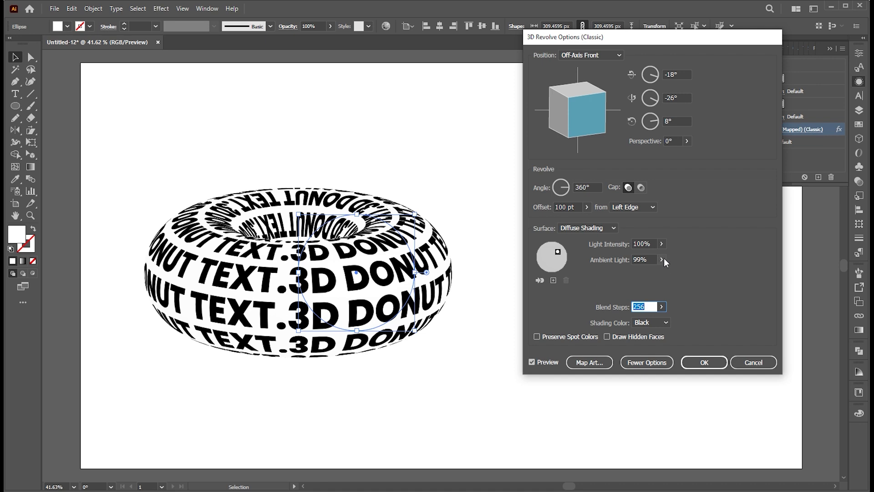
pyautogui.moveTo(583, 116); pyautogui.dragTo(582, 118)
# - Raise the donut's second rotation angle step by step to 2°
pyautogui.click(676, 97)
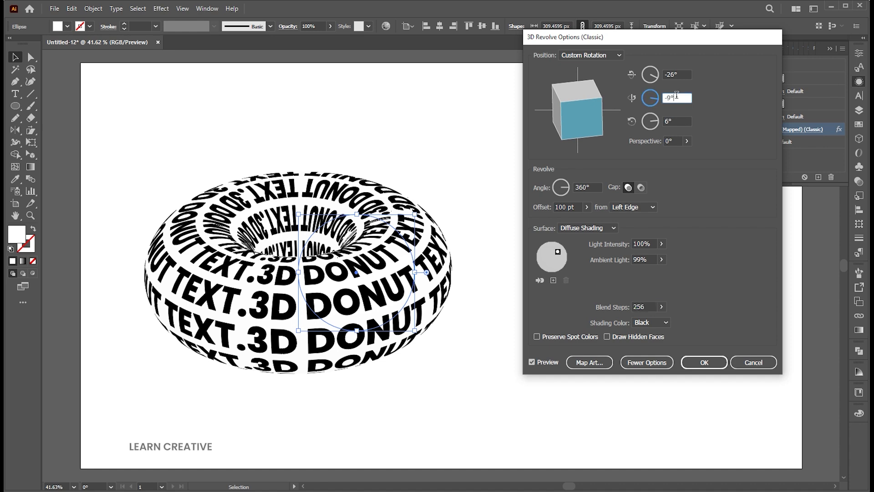
pyautogui.press('Up')
pyautogui.press('Up')
pyautogui.press('Up')
pyautogui.press('Up')
pyautogui.press('Up')
pyautogui.press('Up')
pyautogui.press('Up')
pyautogui.press('Up')
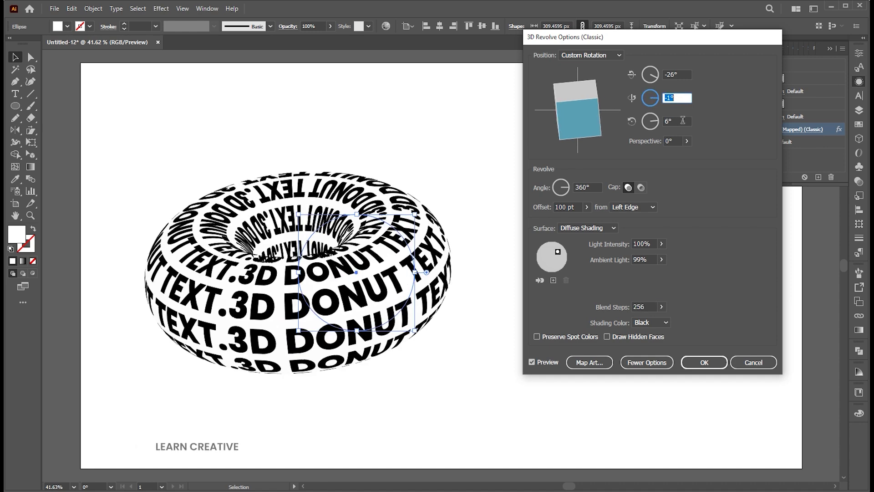
pyautogui.press('Up')
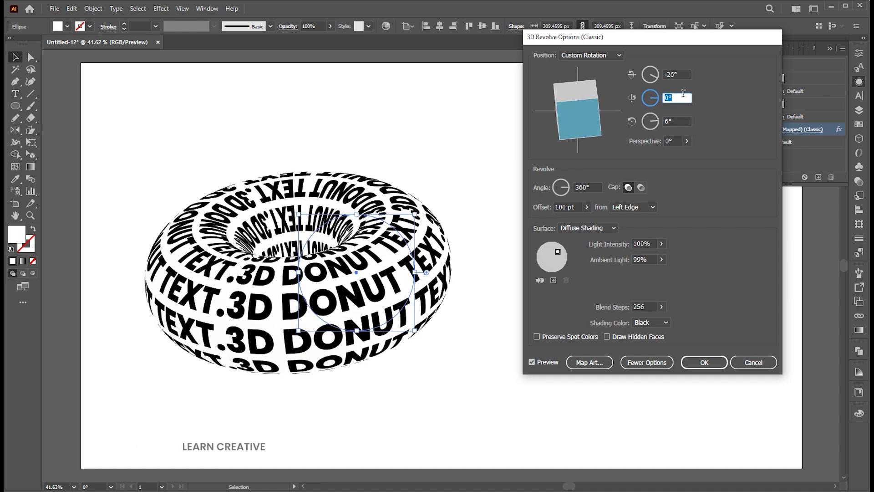
pyautogui.press('Up')
pyautogui.press('Up')
pyautogui.press('Up')
pyautogui.press('Up')
pyautogui.press('Up')
pyautogui.press('Up')
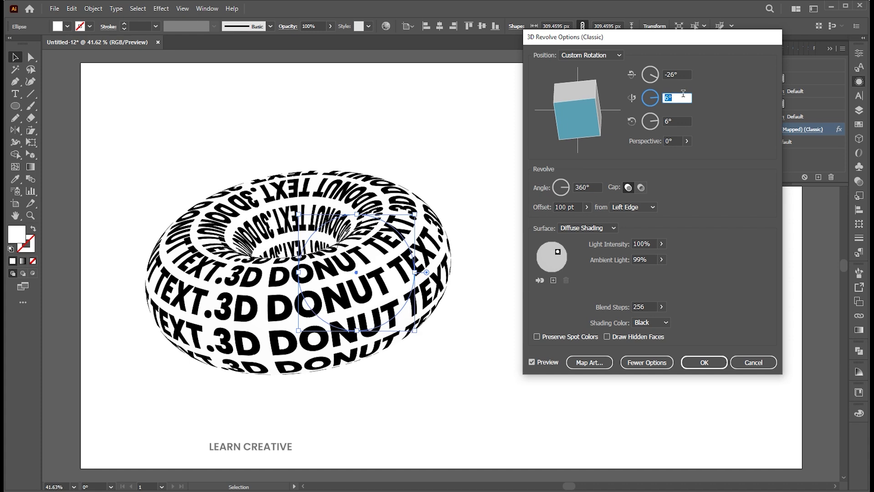
pyautogui.press('Up')
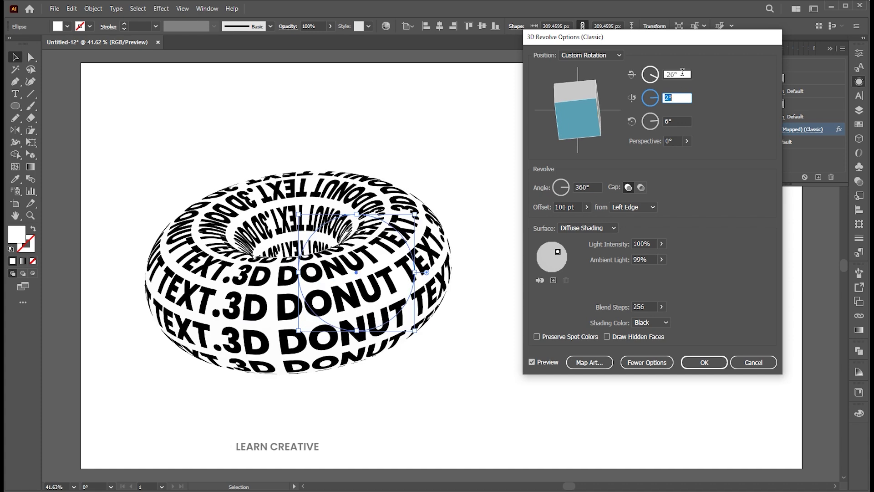
# - Adjust the donut's X tilt angle and settle it at -27°
pyautogui.click(677, 74)
pyautogui.press('Up')
pyautogui.press('Up')
pyautogui.press('Up')
pyautogui.press('Up')
pyautogui.press('Up')
pyautogui.press('Up')
pyautogui.press('Up')
pyautogui.press('Up')
pyautogui.press('Up')
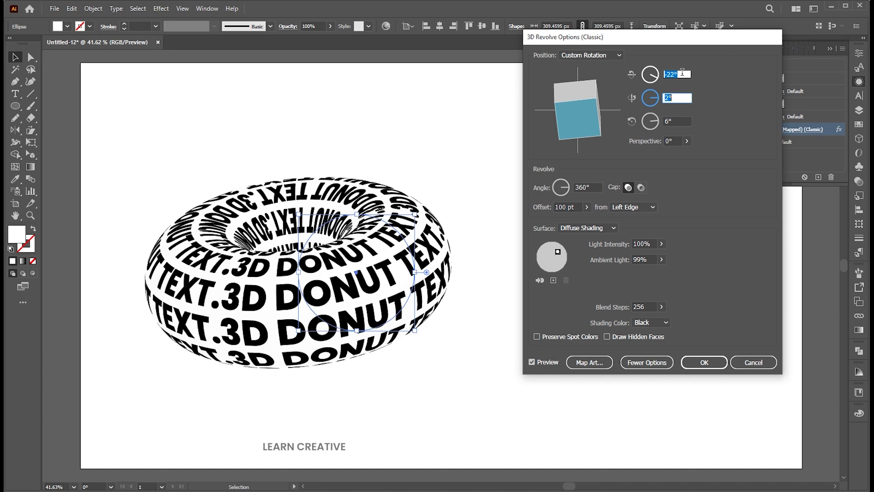
pyautogui.press('Up')
pyautogui.press('Up')
pyautogui.press('Up')
pyautogui.press('Up')
pyautogui.press('Up')
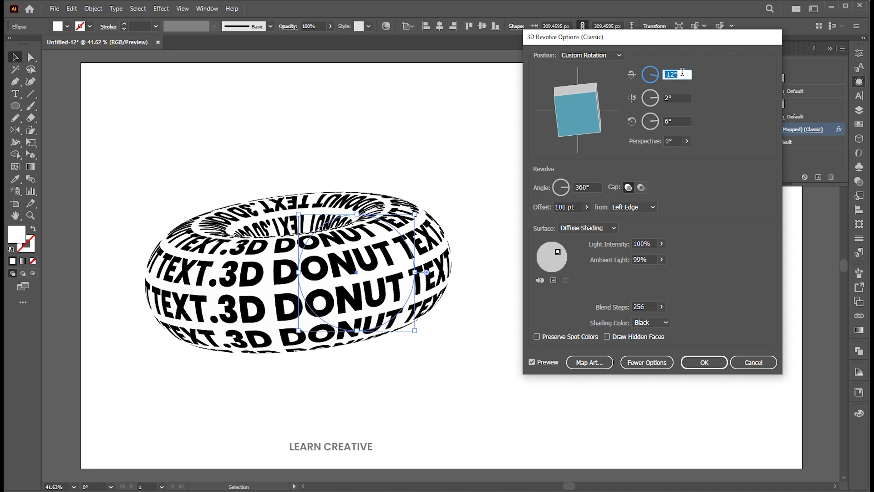
pyautogui.press('Down')
pyautogui.press('Down')
pyautogui.press('Down')
pyautogui.press('Down')
pyautogui.press('Down')
pyautogui.press('Down')
pyautogui.press('Down')
pyautogui.press('Down')
pyautogui.press('Down')
pyautogui.press('Down')
pyautogui.press('Down')
pyautogui.press('Down')
pyautogui.press('Down')
pyautogui.press('Down')
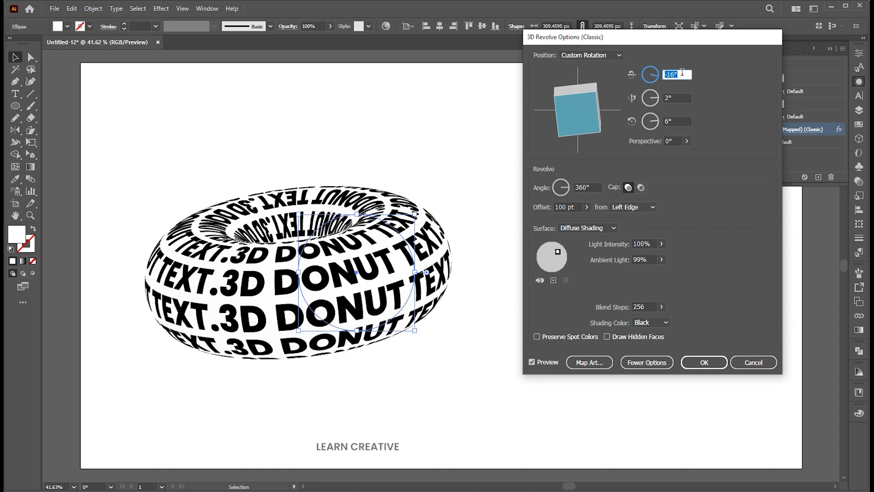
pyautogui.press('Down')
pyautogui.press('Down')
pyautogui.press('Down')
pyautogui.press('Down')
pyautogui.press('Down')
pyautogui.press('Down')
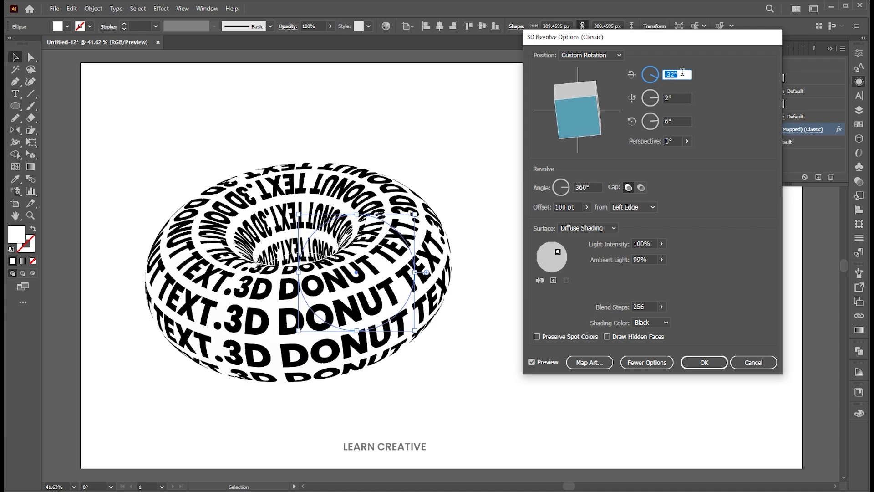
pyautogui.press('Down')
pyautogui.press('Down')
pyautogui.press('Down')
pyautogui.press('Down')
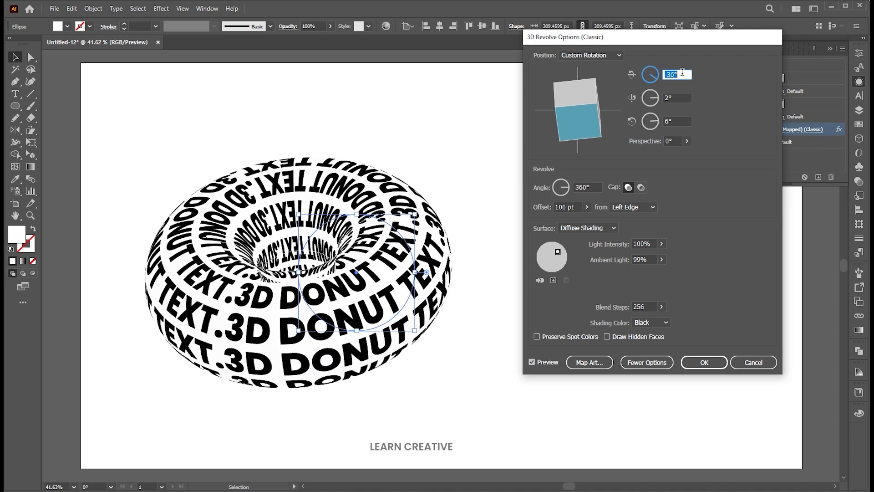
pyautogui.press('Up')
pyautogui.press('Up')
pyautogui.press('Up')
pyautogui.press('Up')
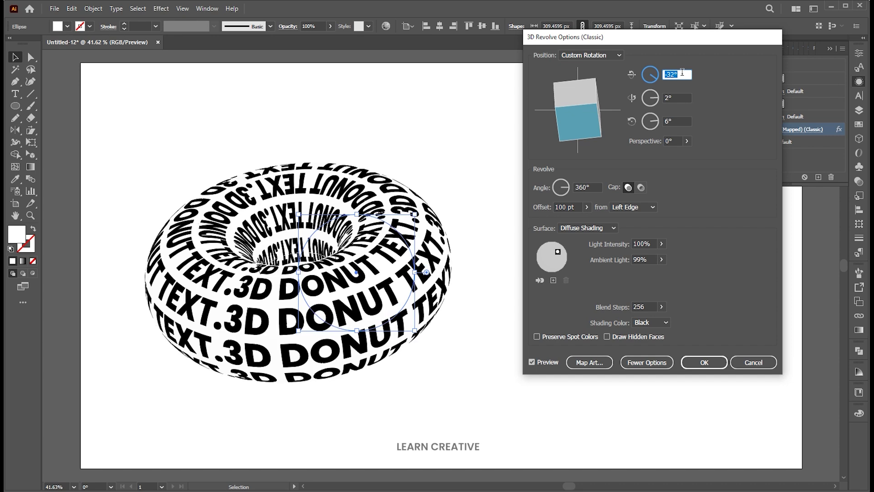
pyautogui.press('Up')
pyautogui.press('Up')
pyautogui.press('Up')
pyautogui.press('Up')
pyautogui.press('Up')
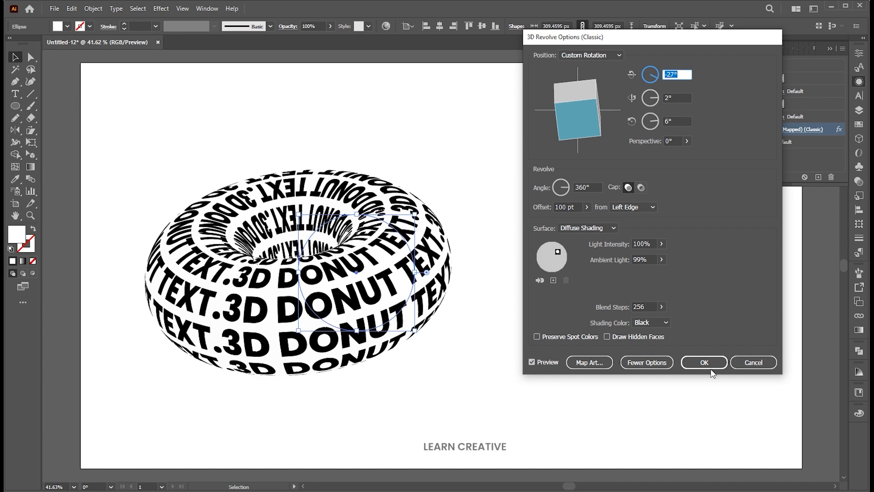
# - Apply the revolve settings and expand the donut's appearance into plain artwork
pyautogui.click(705, 362)
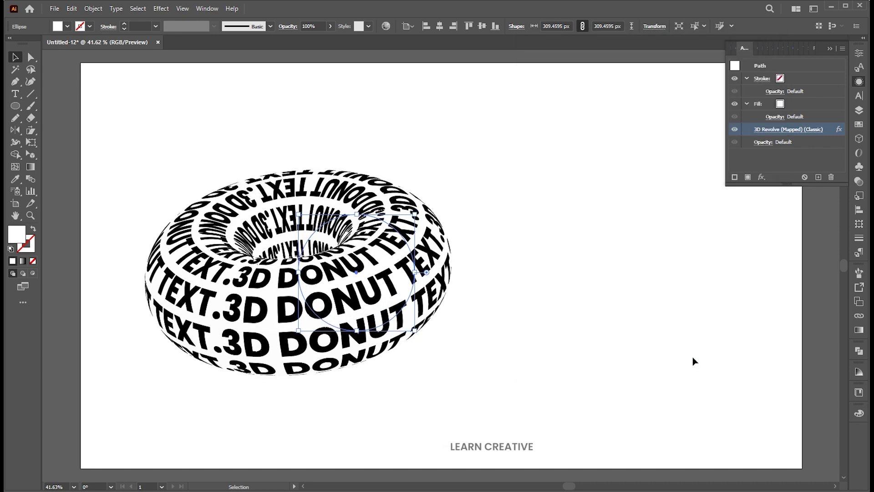
pyautogui.click(93, 8)
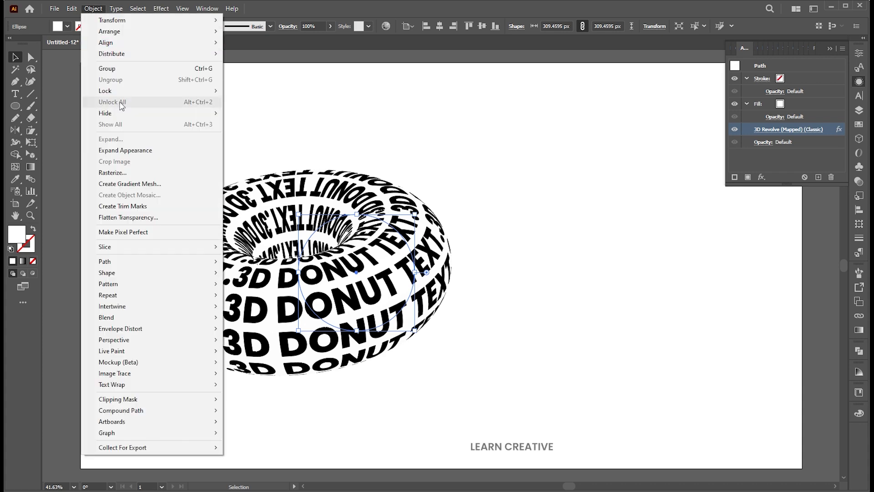
pyautogui.click(120, 151)
# - Clear the selection and draw a rectangle covering the whole artboard
pyautogui.click(507, 209)
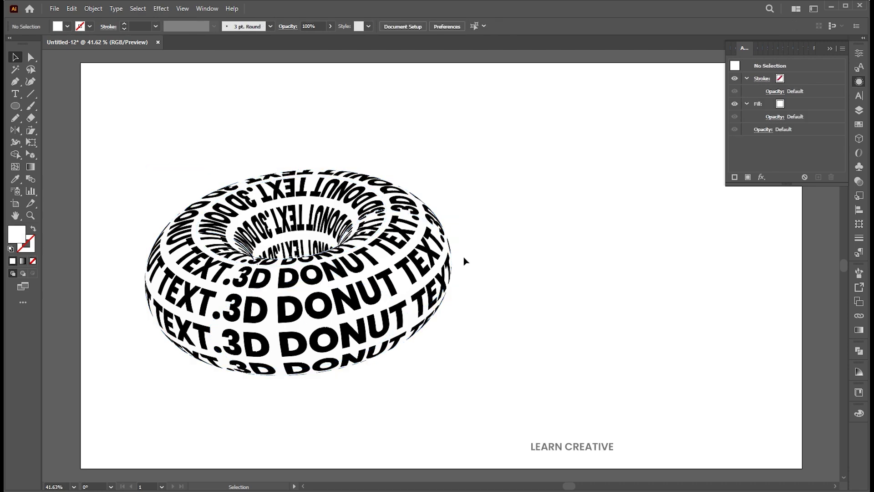
pyautogui.click(430, 268)
pyautogui.click(507, 224)
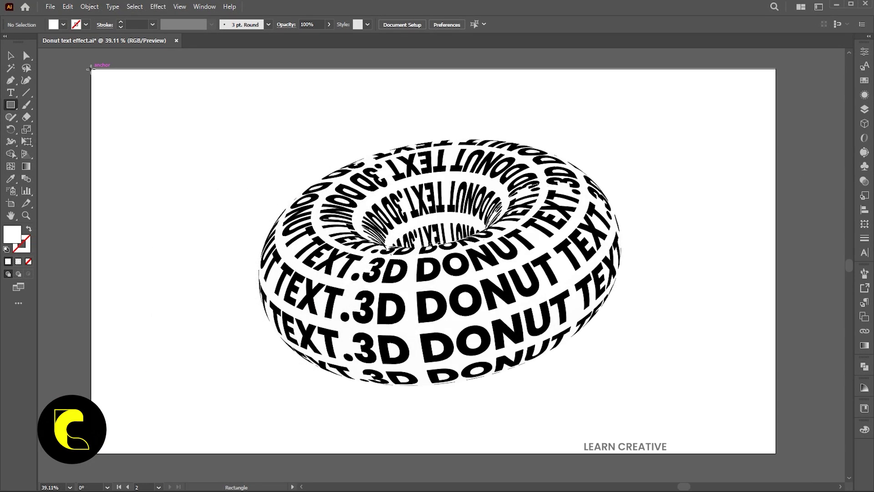
pyautogui.moveTo(91, 69); pyautogui.dragTo(775, 452)
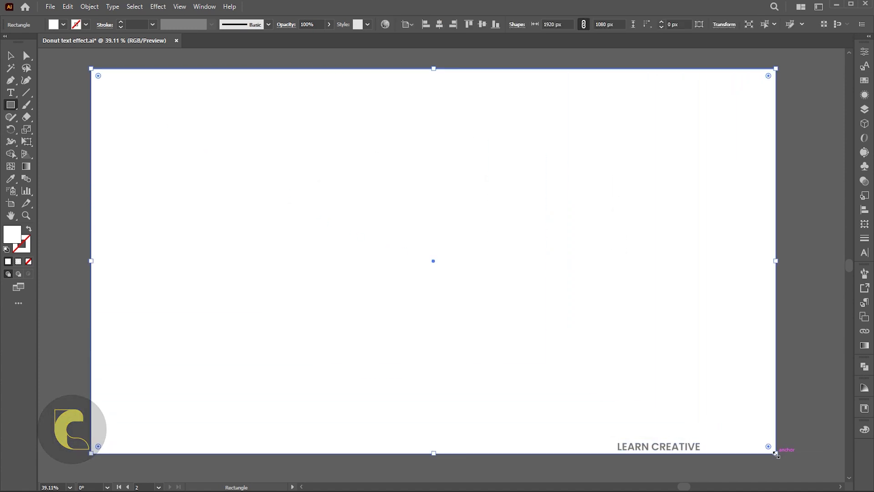
# - Fill the covering rectangle with red-orange F93B00
pyautogui.doubleClick(19, 232)
pyautogui.click(834, 161)
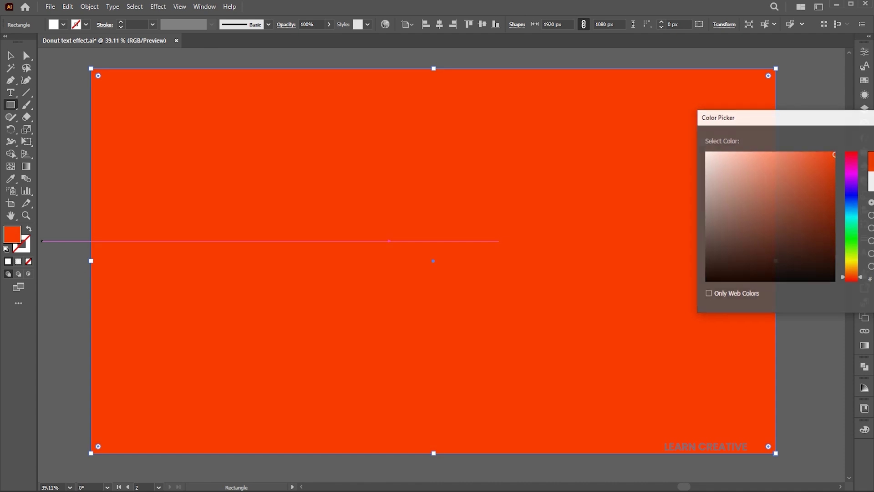
pyautogui.press('Return')
# - Set the rectangle's blend mode to Lighten in the Transparency panel
pyautogui.click(864, 182)
pyautogui.click(758, 63)
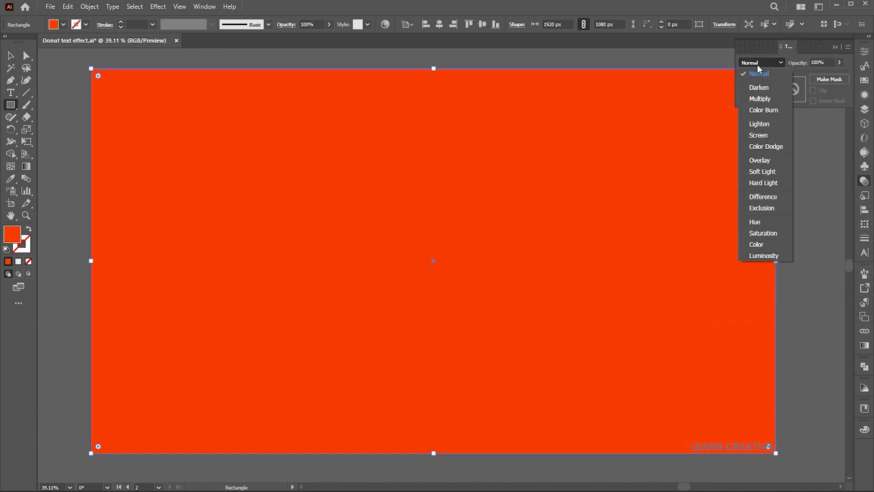
pyautogui.click(759, 123)
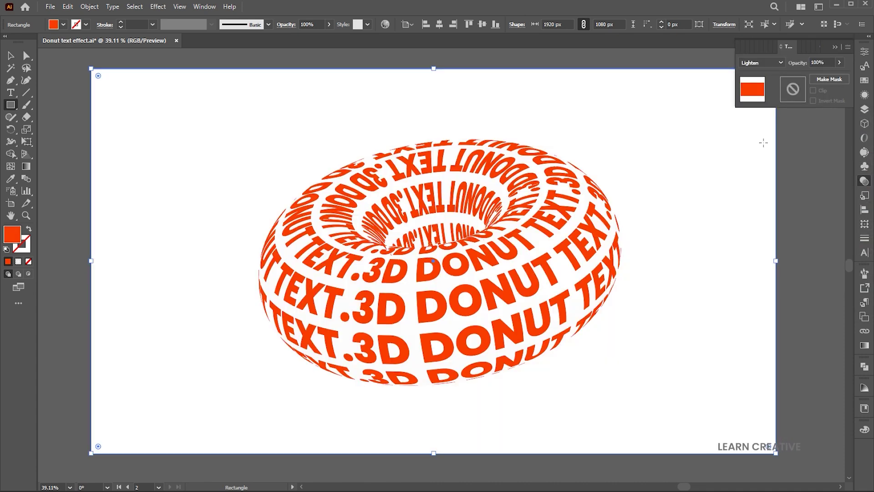
pyautogui.click(835, 48)
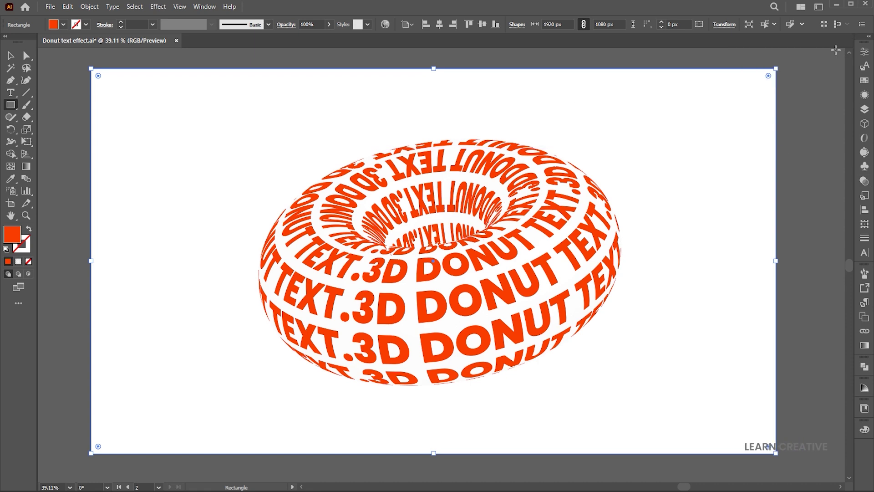
pyautogui.doubleClick(12, 234)
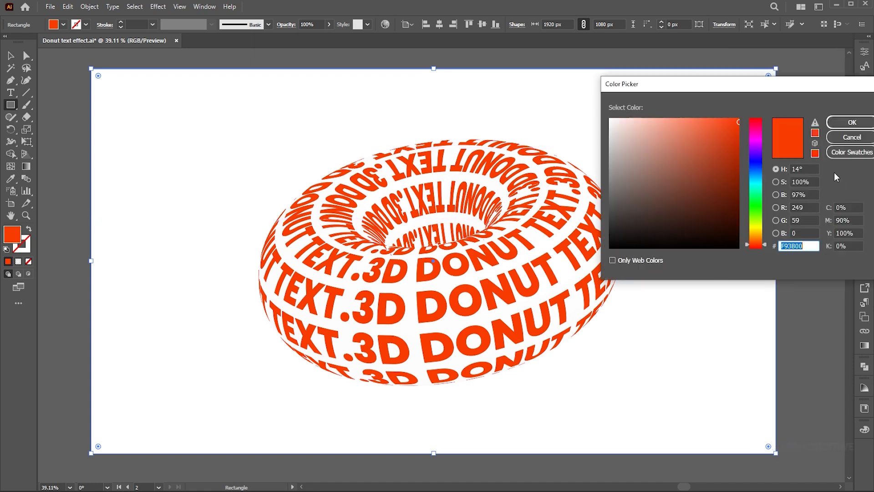
# - Recolor the rectangle's fill to crimson red F7002A, then deselect it
pyautogui.moveTo(766, 245); pyautogui.dragTo(768, 118)
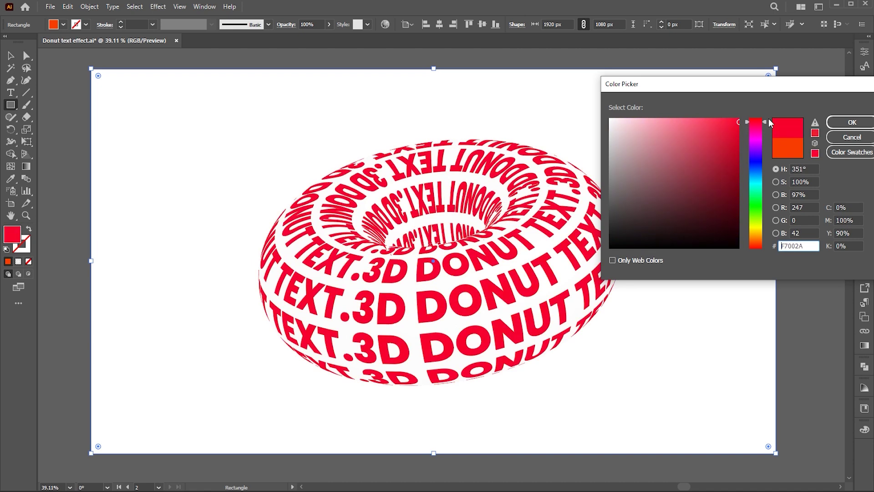
pyautogui.click(851, 122)
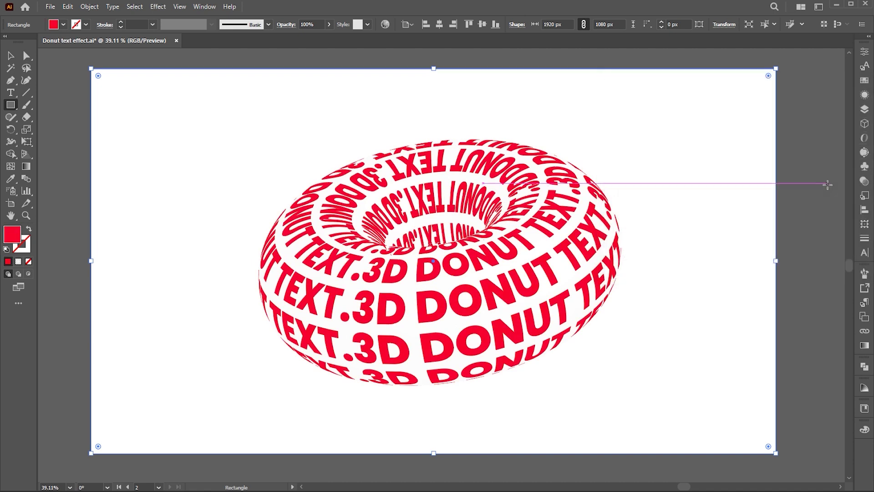
pyautogui.press('v')
pyautogui.click(818, 185)
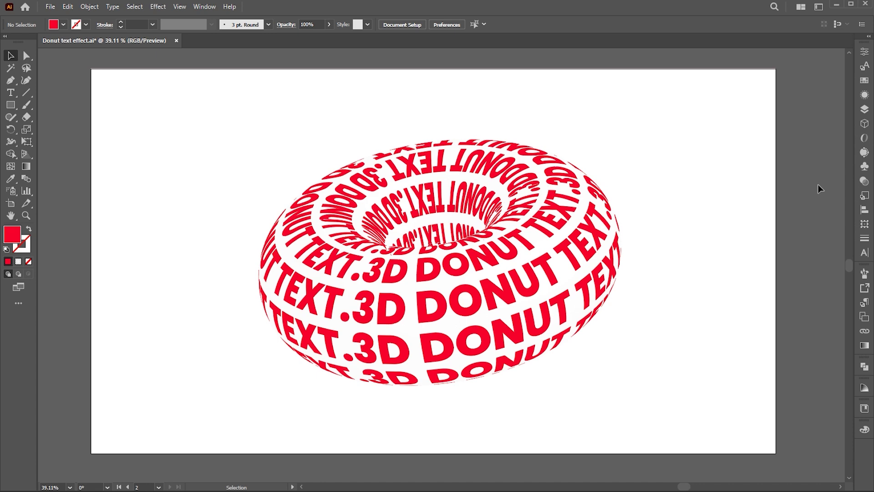